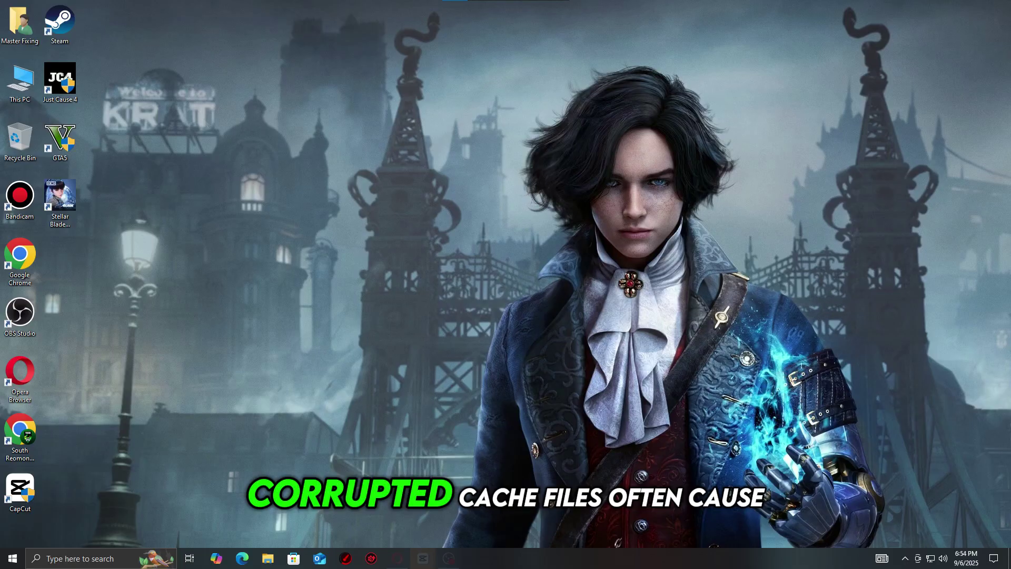
Step: Launch Steam and open Download Settings from the Library's Downloads page
{"action": "double_click", "coordinate": [47, 22]}
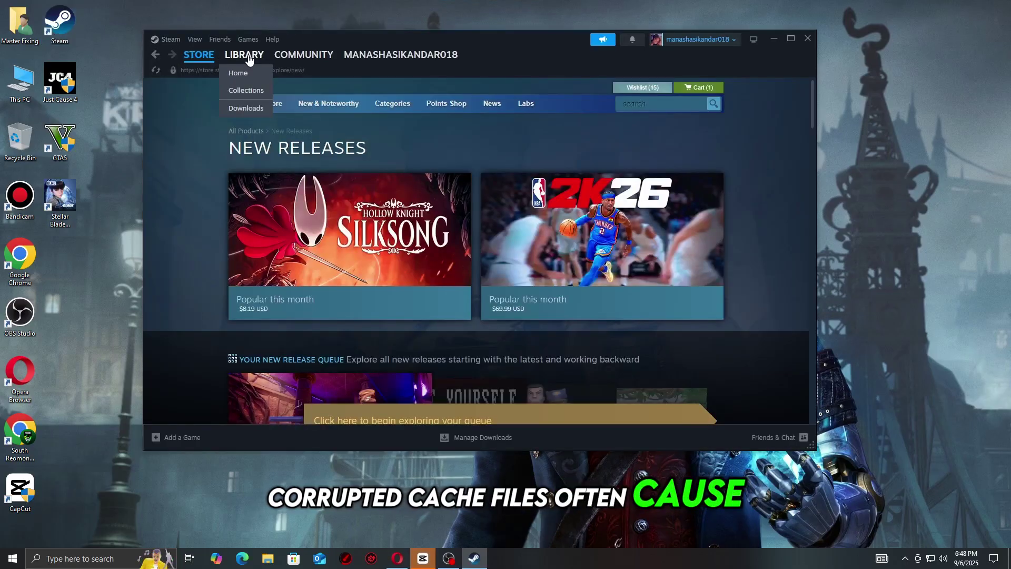
{"action": "left_click", "coordinate": [244, 54]}
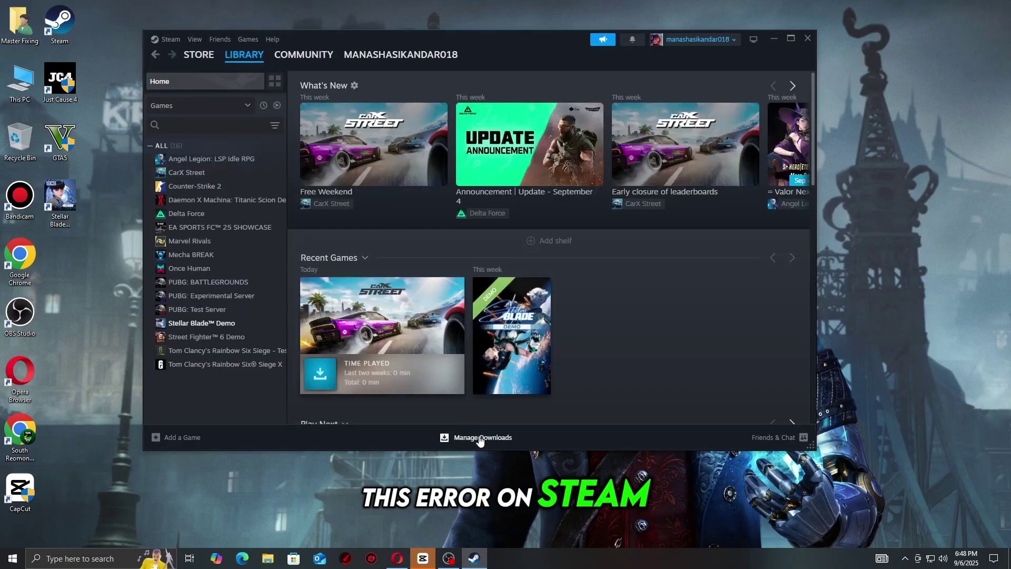
{"action": "left_click", "coordinate": [477, 436]}
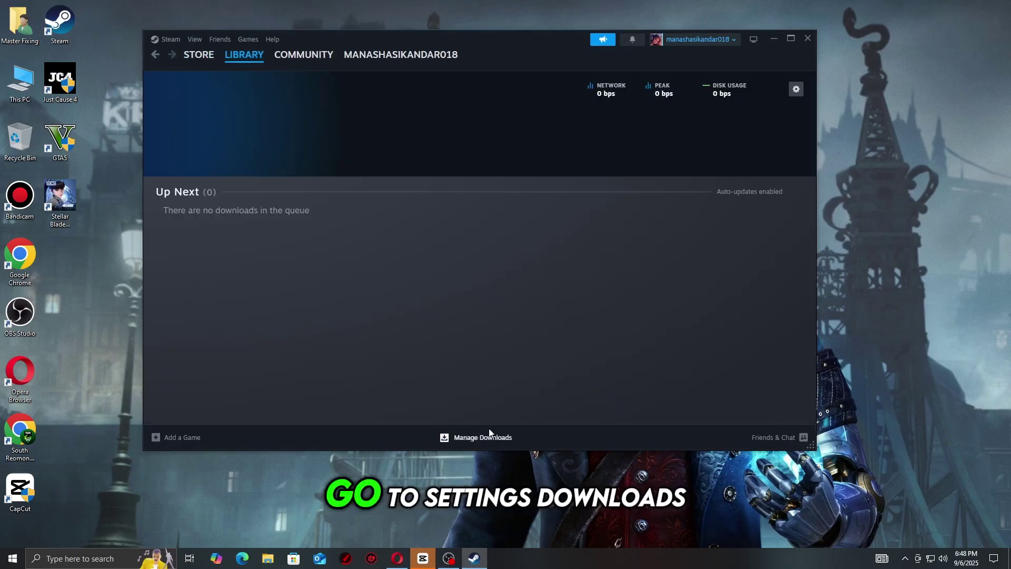
{"action": "left_click", "coordinate": [795, 90]}
{"action": "scroll", "coordinate": [540, 246], "scroll_direction": "down", "scroll_amount": 3}
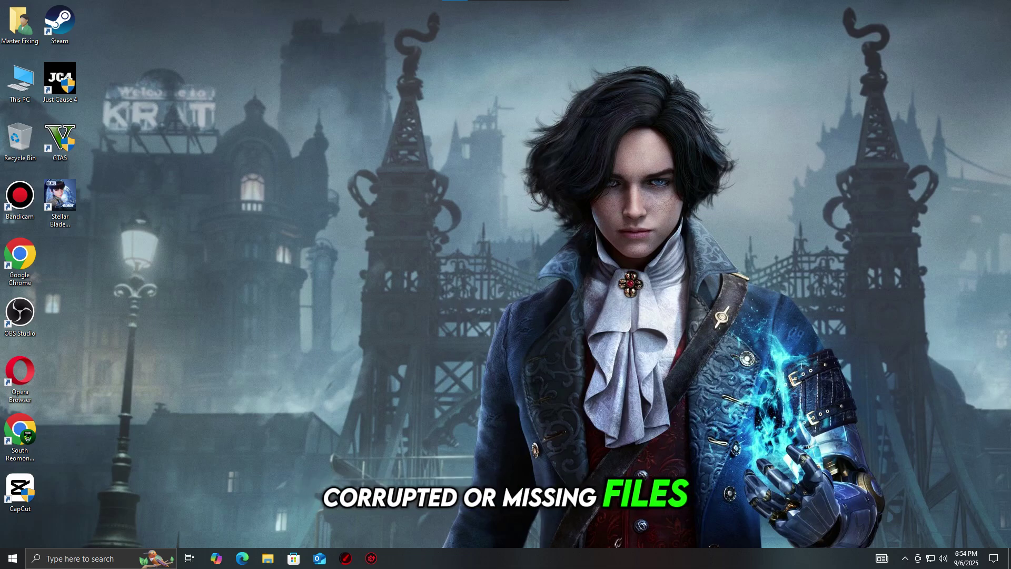
Step: Relaunch Steam and open the Stellar Blade Demo's Installed Files properties
{"action": "double_click", "coordinate": [59, 22]}
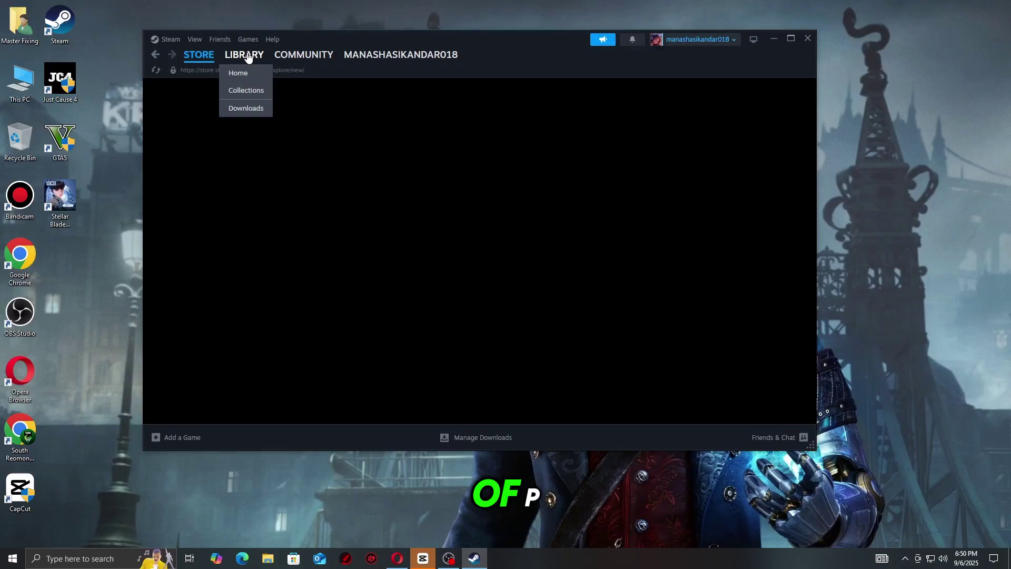
{"action": "left_click", "coordinate": [244, 55]}
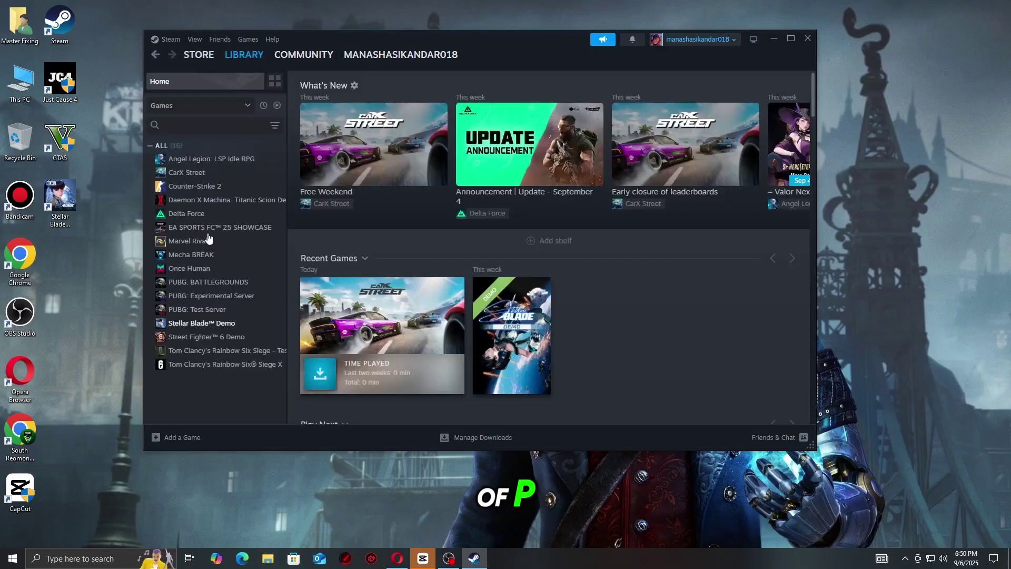
{"action": "right_click", "coordinate": [192, 324]}
{"action": "left_click", "coordinate": [218, 402]}
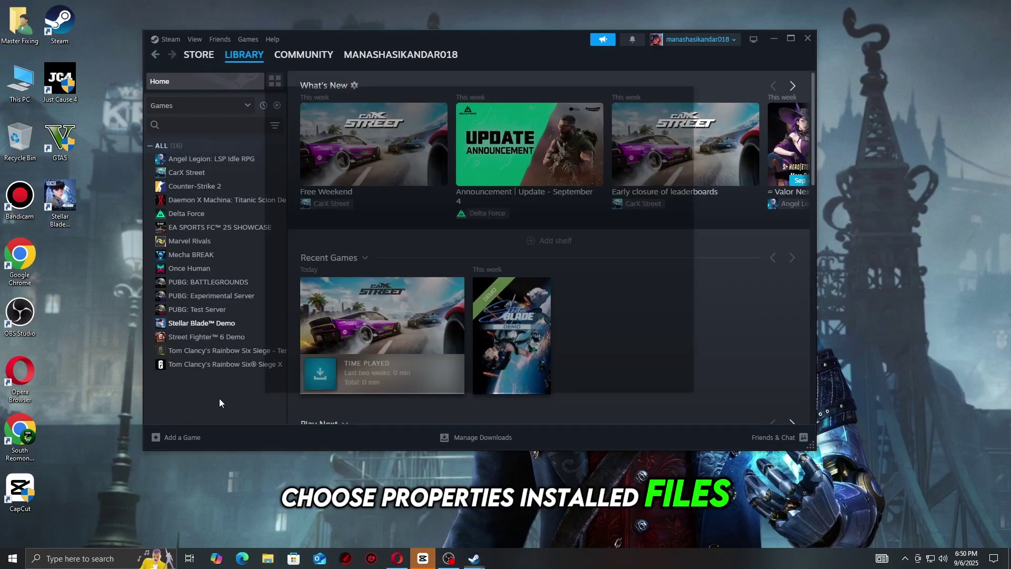
{"action": "left_click", "coordinate": [290, 187]}
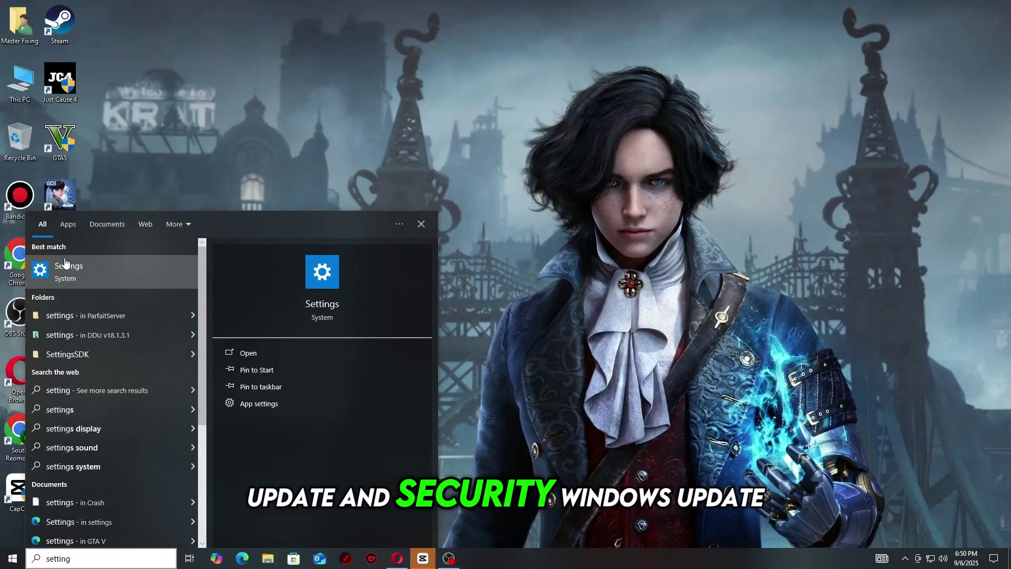
Step: Open the Settings app from search and go to the Windows Update page
{"action": "left_click", "coordinate": [66, 266]}
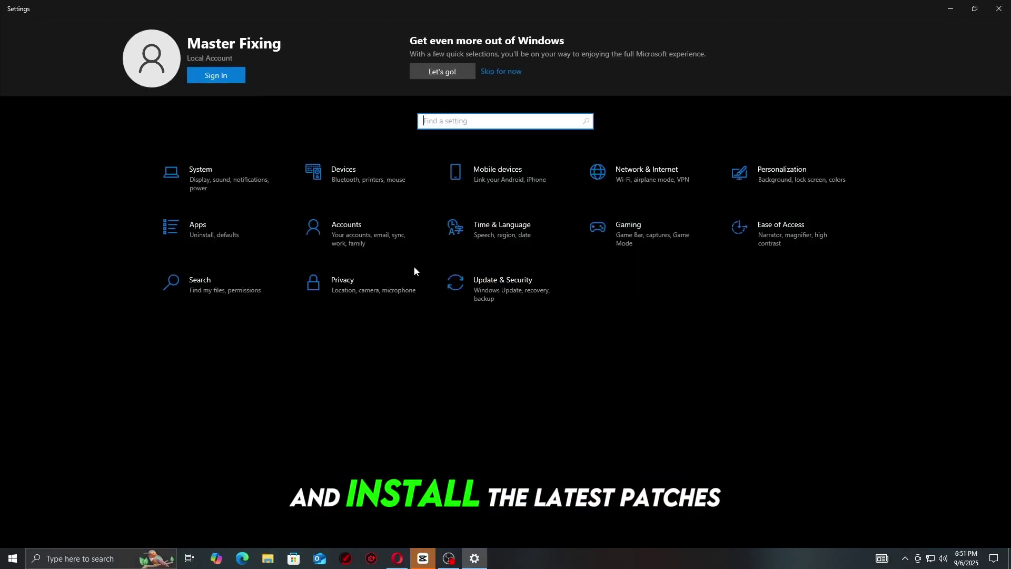
{"action": "left_click", "coordinate": [467, 298]}
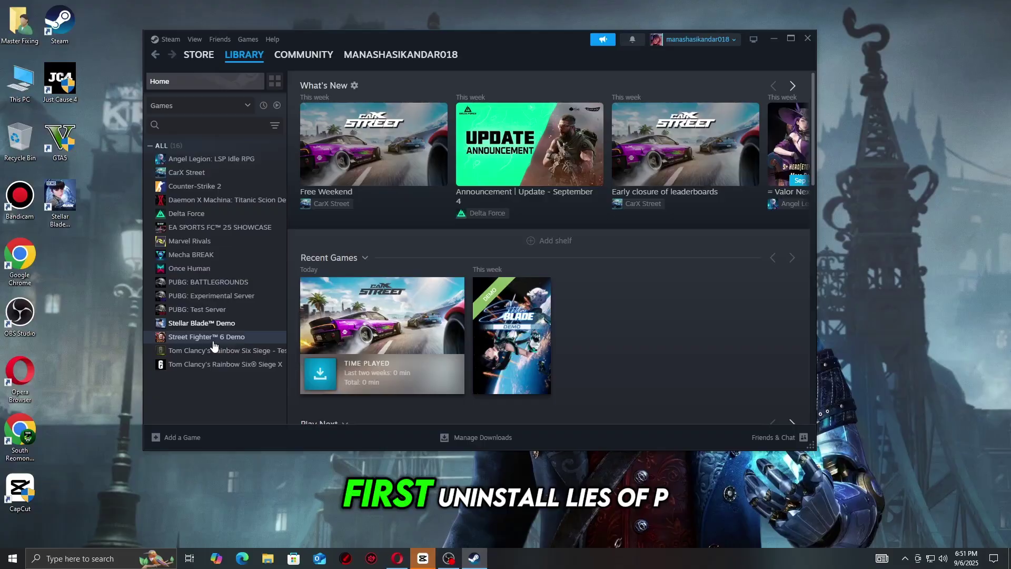
Step: Bring up the Stellar Blade Demo's library context menu to reach Manage > Uninstall
{"action": "right_click", "coordinate": [208, 325]}
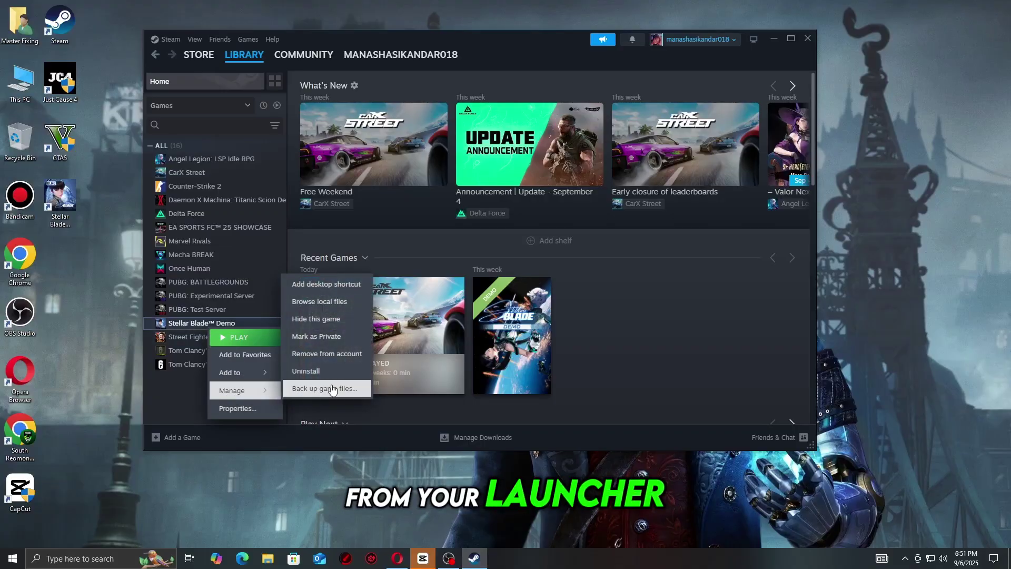